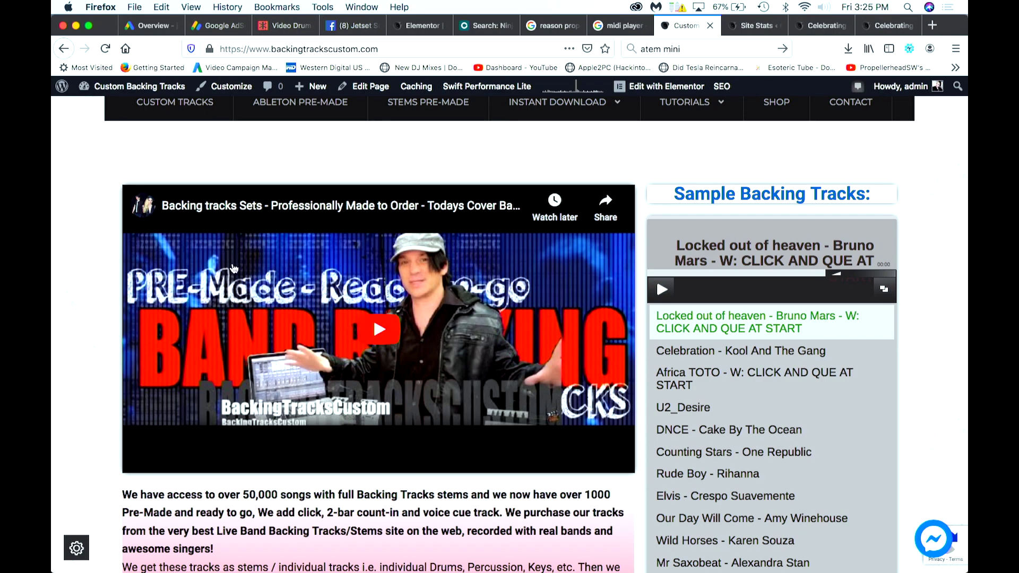
Browse the Backing Tracks Custom homepage and open the Ableton Pre-Made tracks page.
{"action": "scroll", "coordinate": [121, 374], "scroll_direction": "down", "scroll_amount": 10}
{"action": "scroll", "coordinate": [121, 374], "scroll_direction": "up", "scroll_amount": 15}
{"action": "scroll", "coordinate": [121, 374], "scroll_direction": "down", "scroll_amount": 10}
{"action": "scroll", "coordinate": [121, 378], "scroll_direction": "down", "scroll_amount": 20}
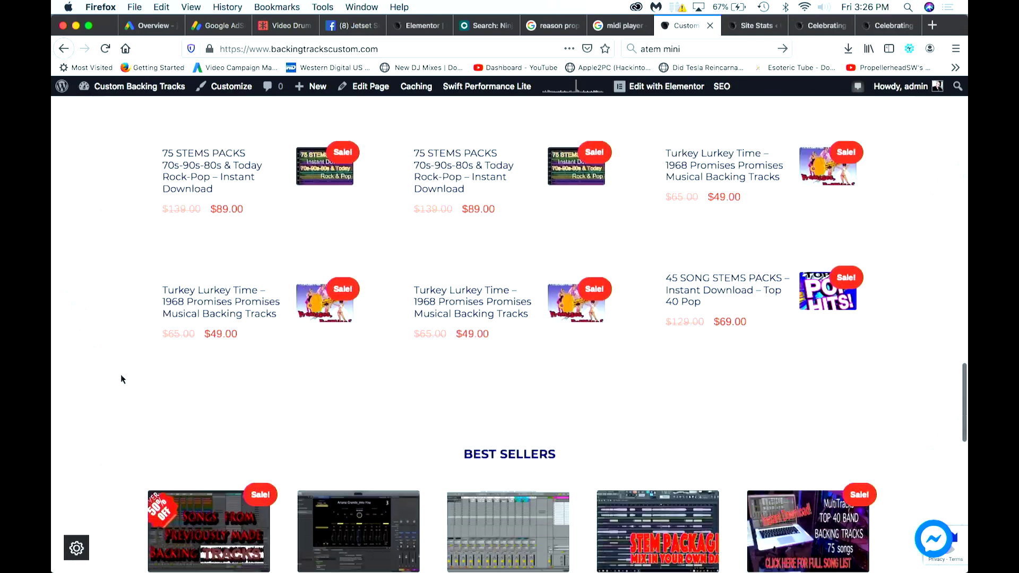
{"action": "scroll", "coordinate": [121, 378], "scroll_direction": "down", "scroll_amount": 5}
{"action": "scroll", "coordinate": [121, 378], "scroll_direction": "up", "scroll_amount": 20}
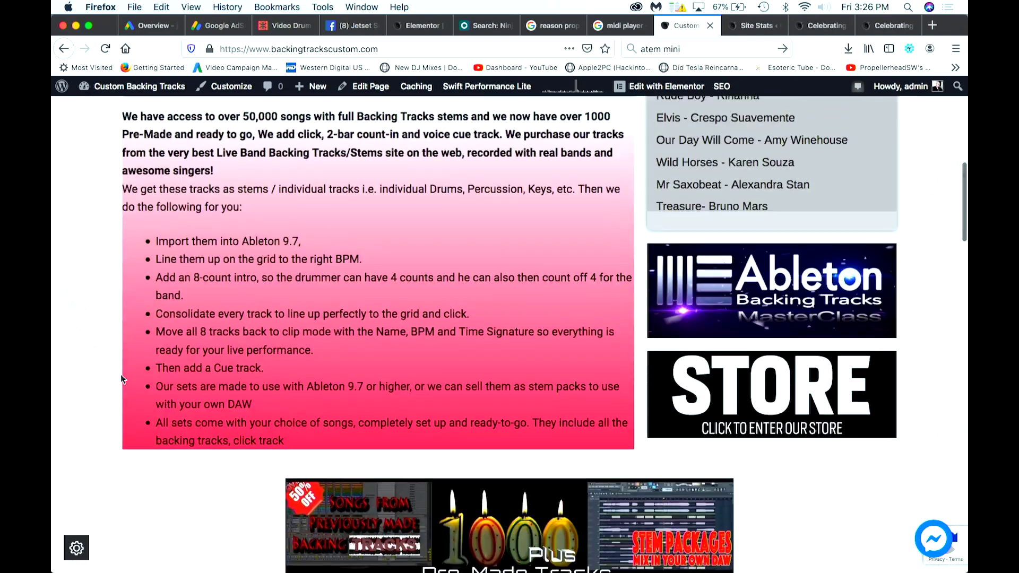
{"action": "scroll", "coordinate": [120, 374], "scroll_direction": "up", "scroll_amount": 3}
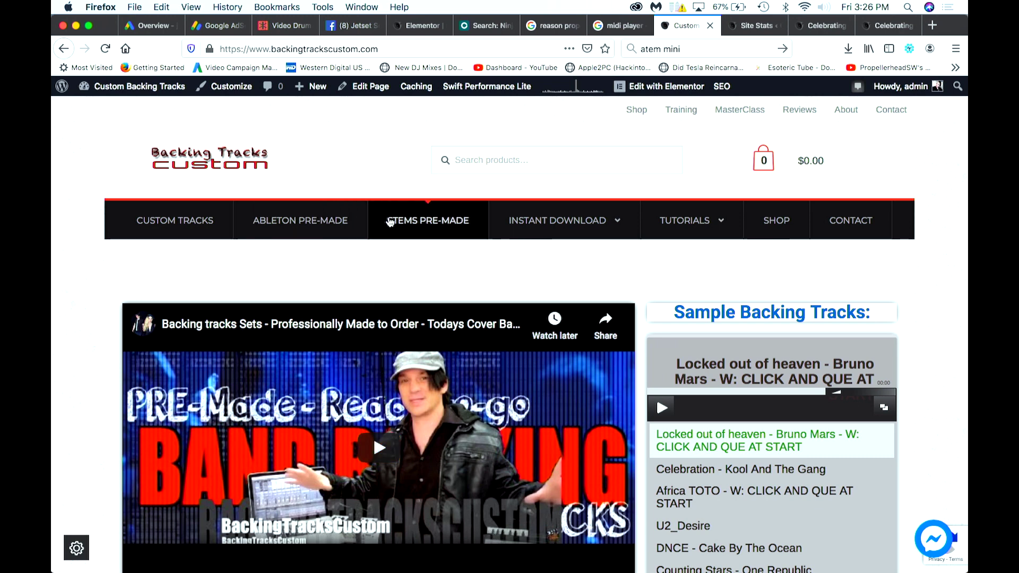
{"action": "left_click", "coordinate": [325, 230]}
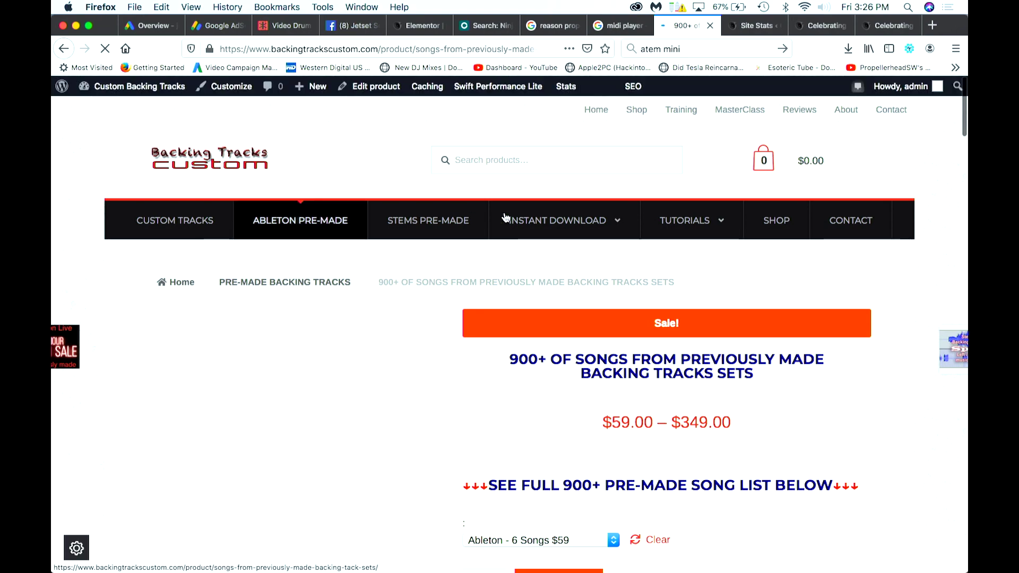
Open the Instant Download category and scroll down to its 19 products.
{"action": "left_click", "coordinate": [534, 222]}
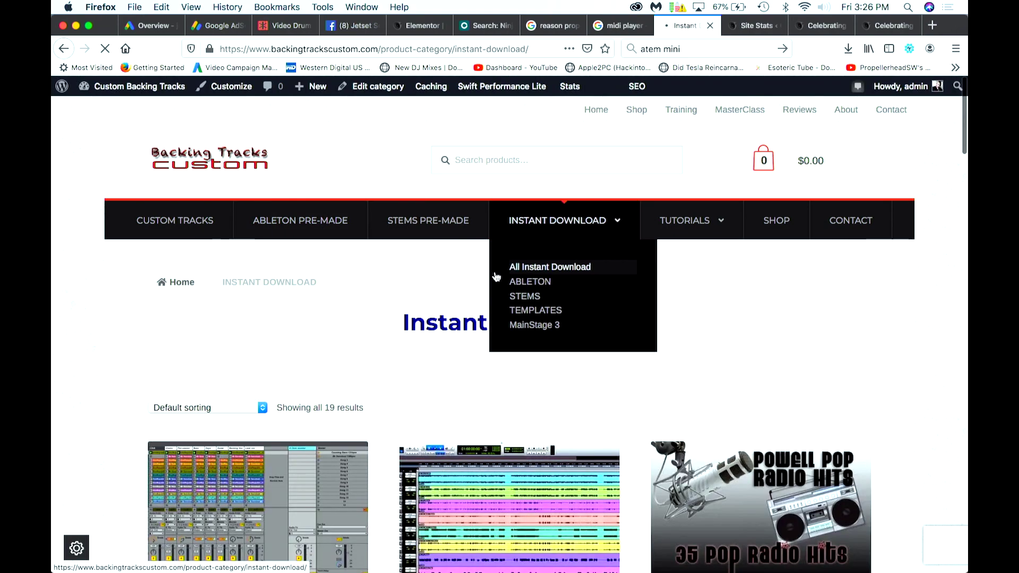
{"action": "scroll", "coordinate": [375, 367], "scroll_direction": "down", "scroll_amount": 5}
{"action": "scroll", "coordinate": [374, 367], "scroll_direction": "down", "scroll_amount": 1}
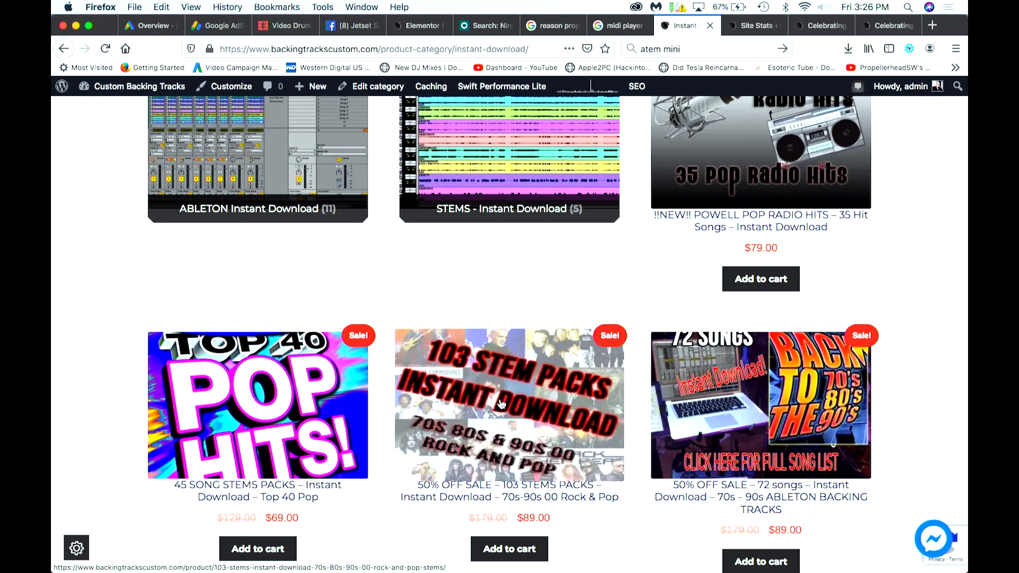
{"action": "scroll", "coordinate": [504, 404], "scroll_direction": "down", "scroll_amount": 4}
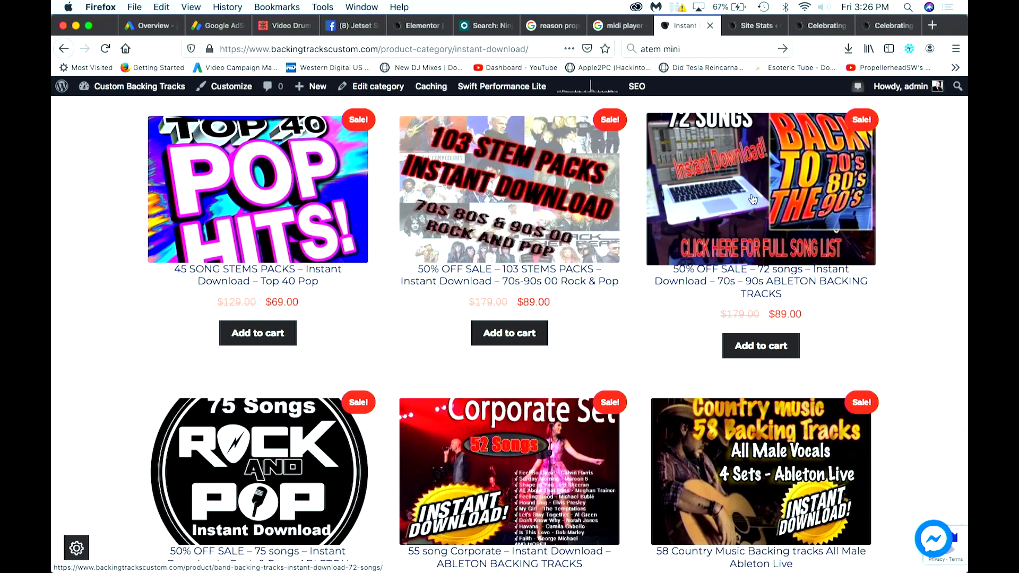
Open the 72-songs 70s–90s Ableton product in the editor and select its downloadable File URL.
{"action": "left_click", "coordinate": [752, 199]}
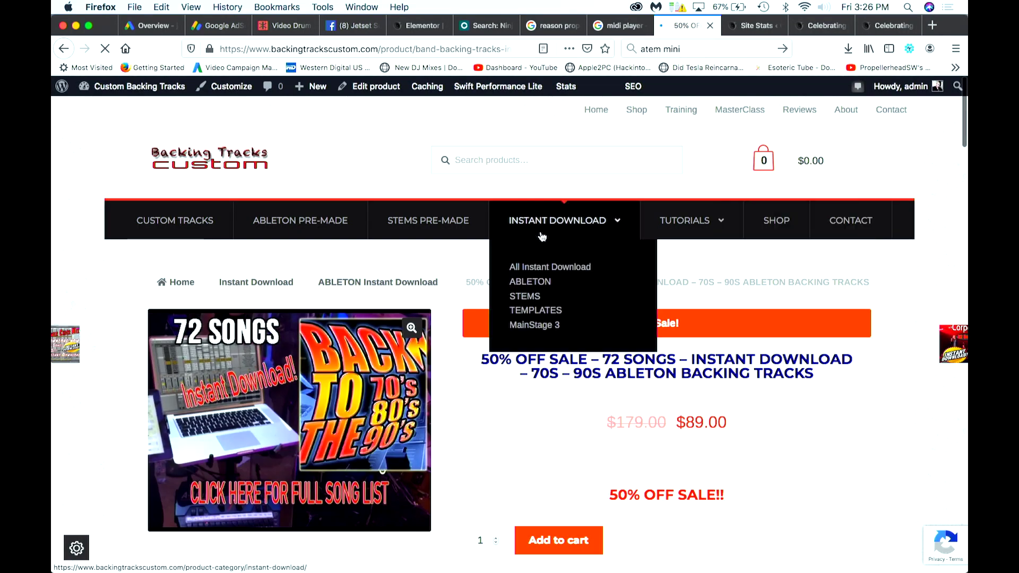
{"action": "left_click", "coordinate": [379, 89]}
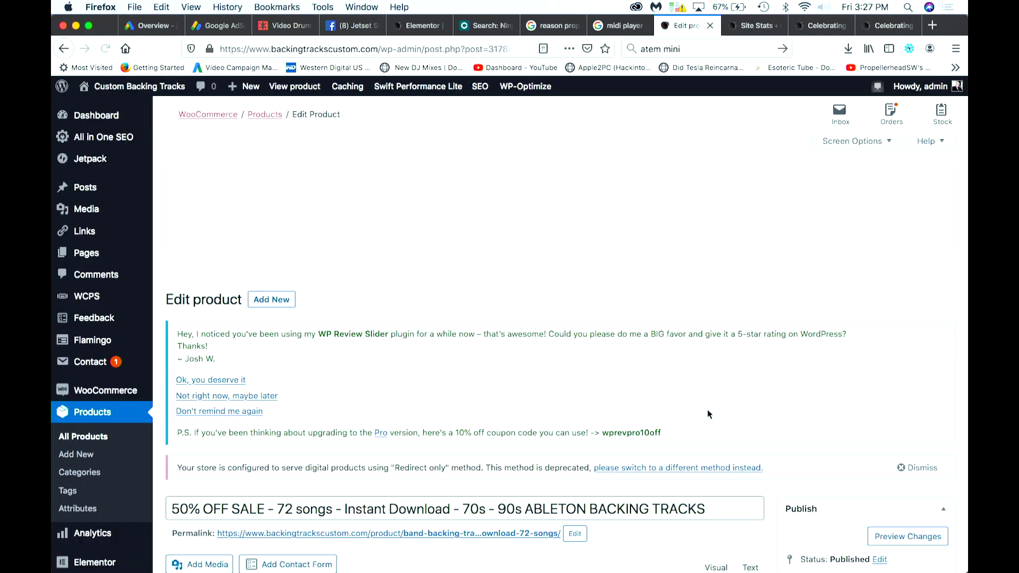
{"action": "scroll", "coordinate": [708, 371], "scroll_direction": "down", "scroll_amount": 2}
{"action": "scroll", "coordinate": [708, 413], "scroll_direction": "down", "scroll_amount": 10}
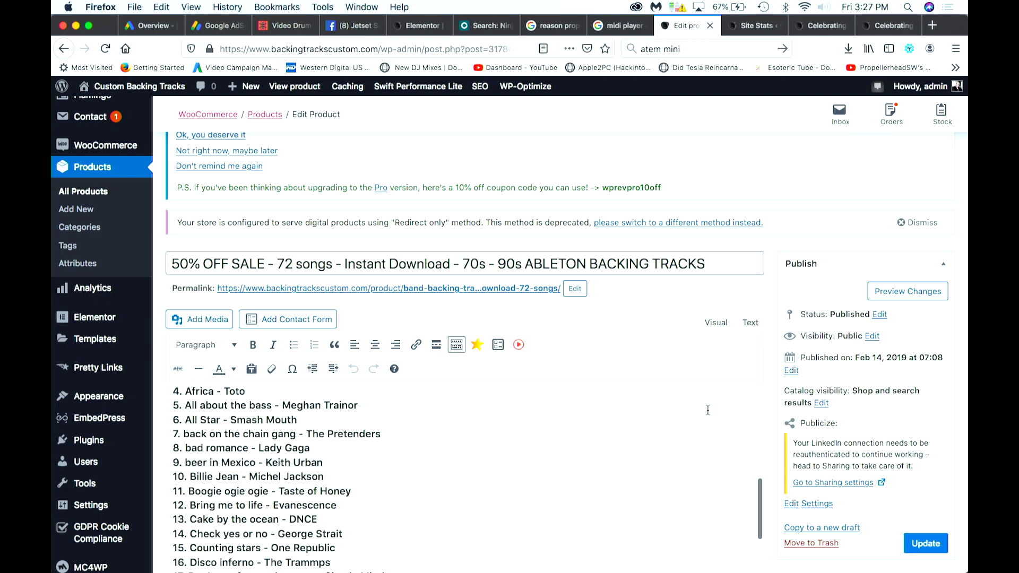
{"action": "scroll", "coordinate": [783, 432], "scroll_direction": "down", "scroll_amount": 10}
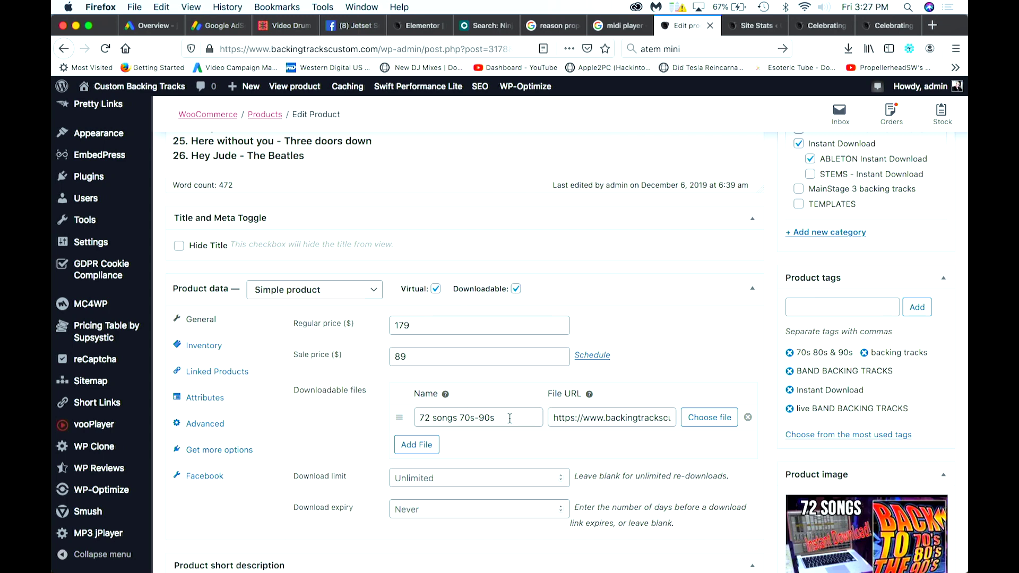
{"action": "left_click_drag", "start_coordinate": [550, 419], "coordinate": [630, 422]}
{"action": "key", "text": "cmd+c"}
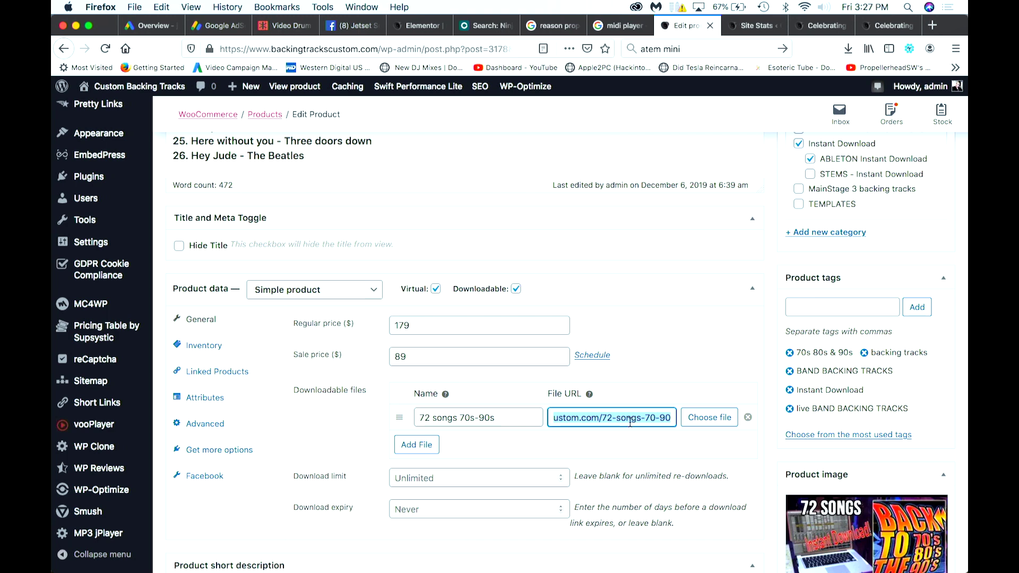
Paste the copied download URL into a spare tab to confirm it opens the Dropbox folder.
{"action": "left_click", "coordinate": [825, 30]}
{"action": "left_click", "coordinate": [500, 43]}
{"action": "key", "text": "cmd+v"}
{"action": "key", "text": "Return"}
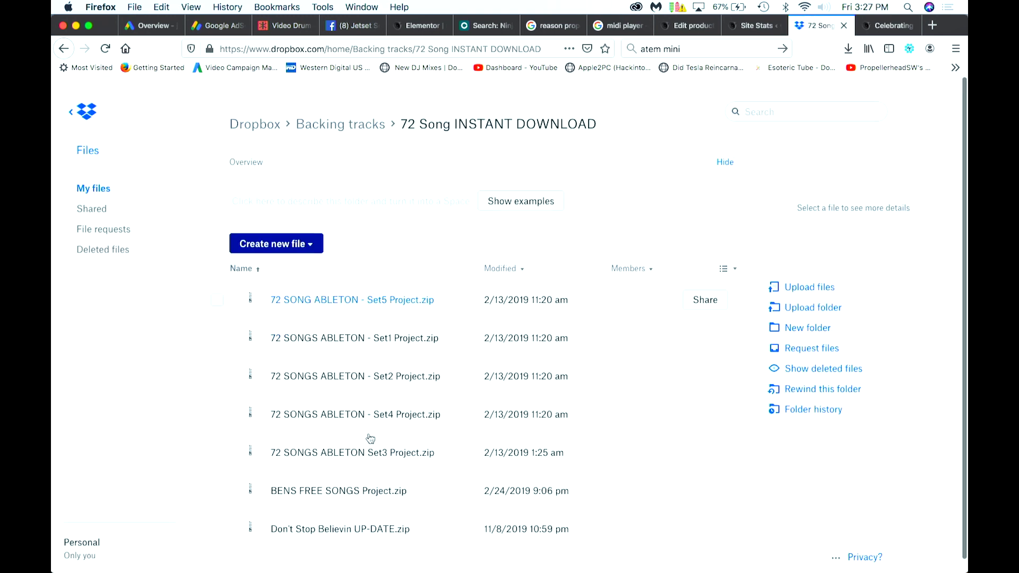
Glance at the Site Stats tab, then return to the product edit page and clear the selection.
{"action": "left_click", "coordinate": [756, 24]}
{"action": "scroll", "coordinate": [667, 281], "scroll_direction": "down", "scroll_amount": 10}
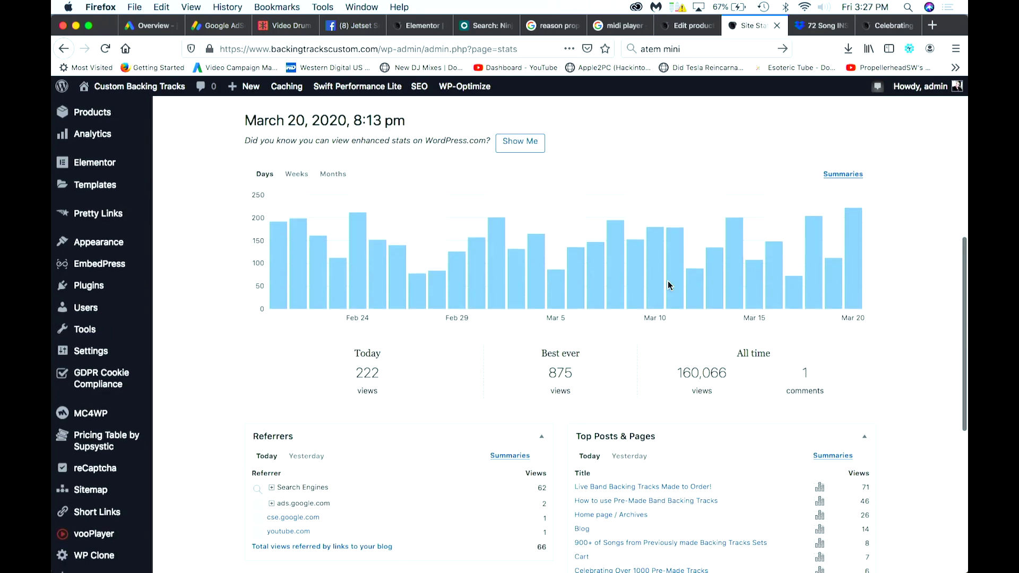
{"action": "left_click", "coordinate": [690, 25]}
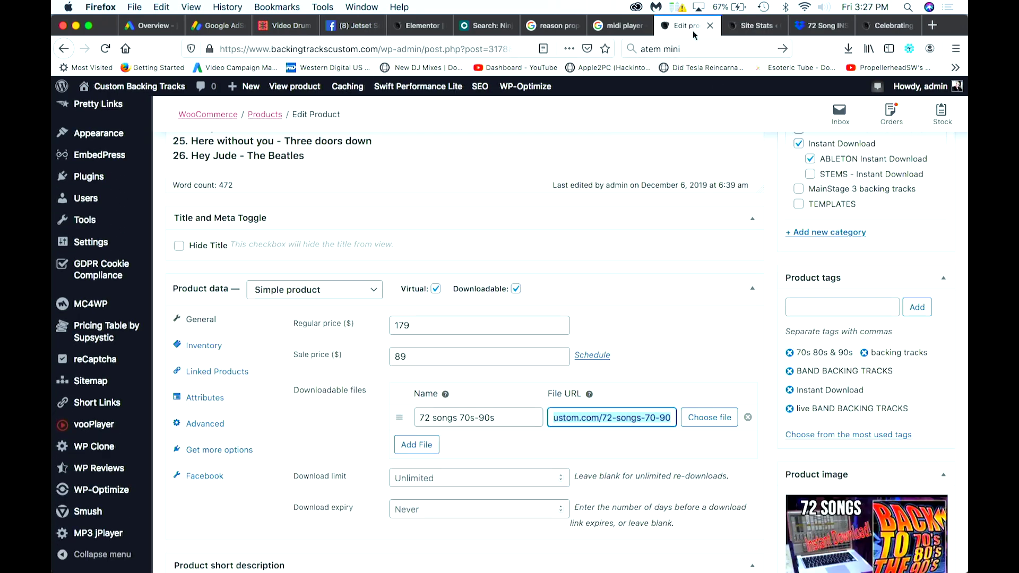
{"action": "left_click", "coordinate": [651, 346]}
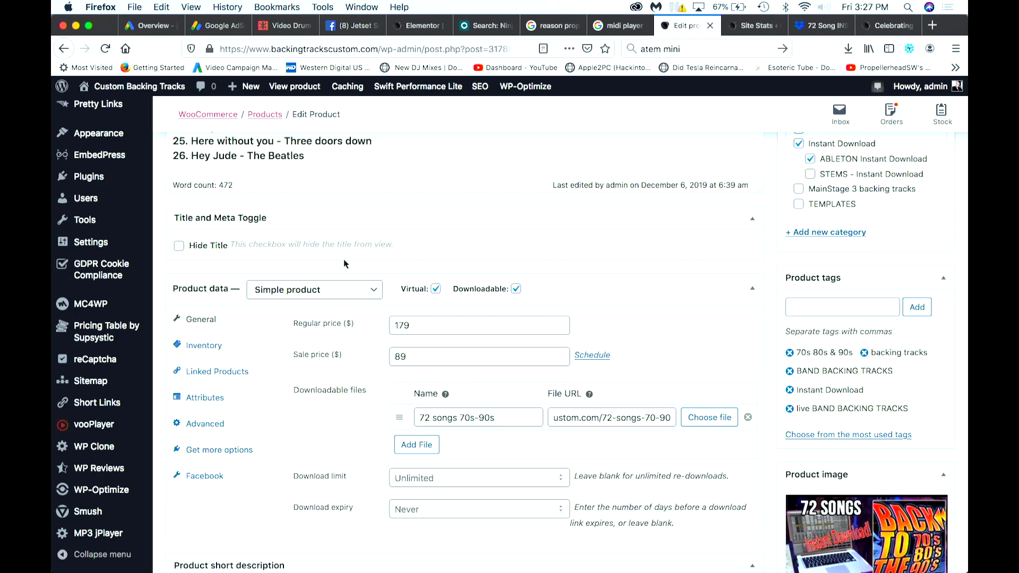
{"action": "mouse_move", "coordinate": [114, 337]}
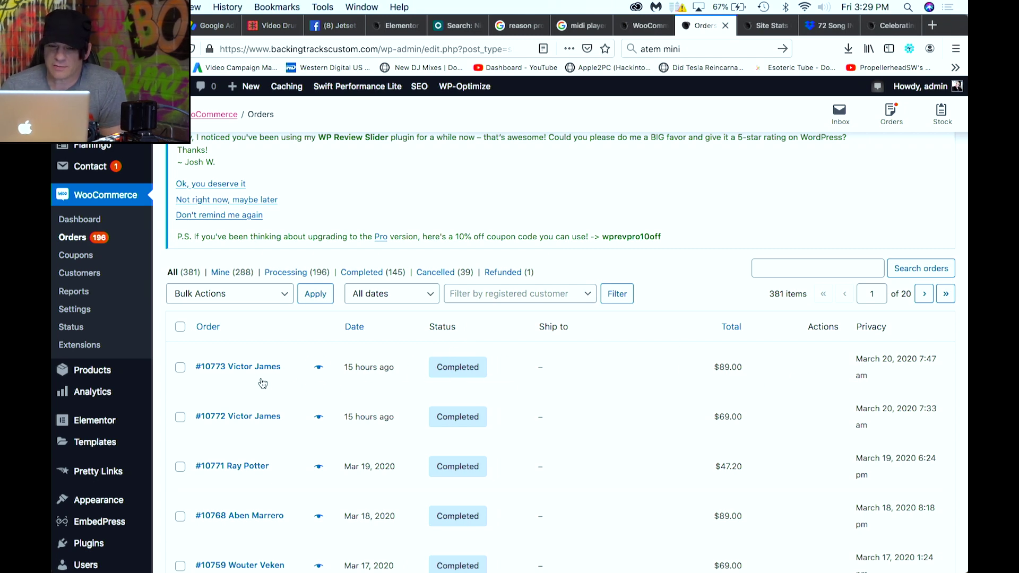
Open order #10773 and apply 'Email invoice / order details to customer', getting 'Order updated and sent.'.
{"action": "left_click", "coordinate": [260, 369]}
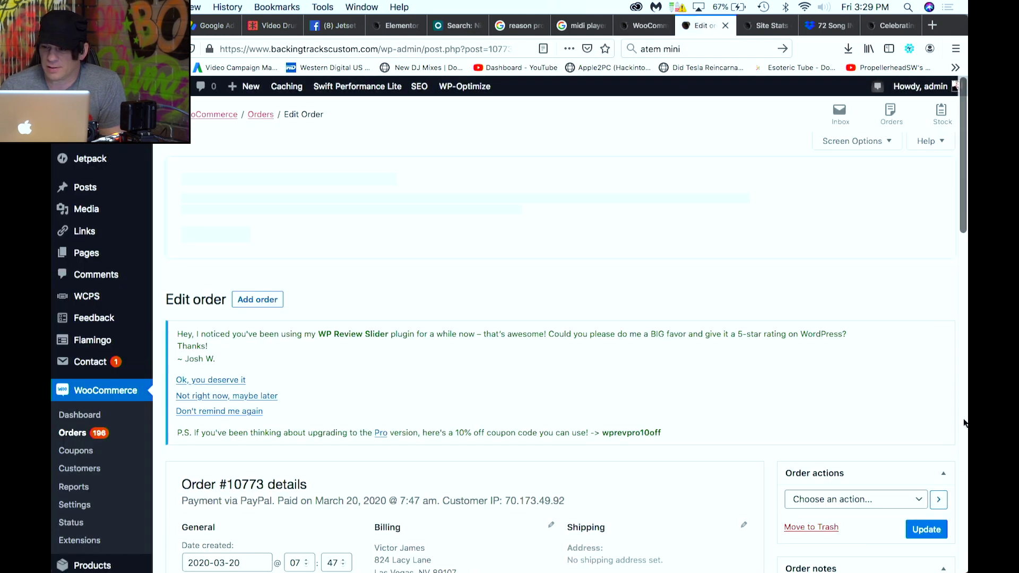
{"action": "left_click", "coordinate": [916, 503]}
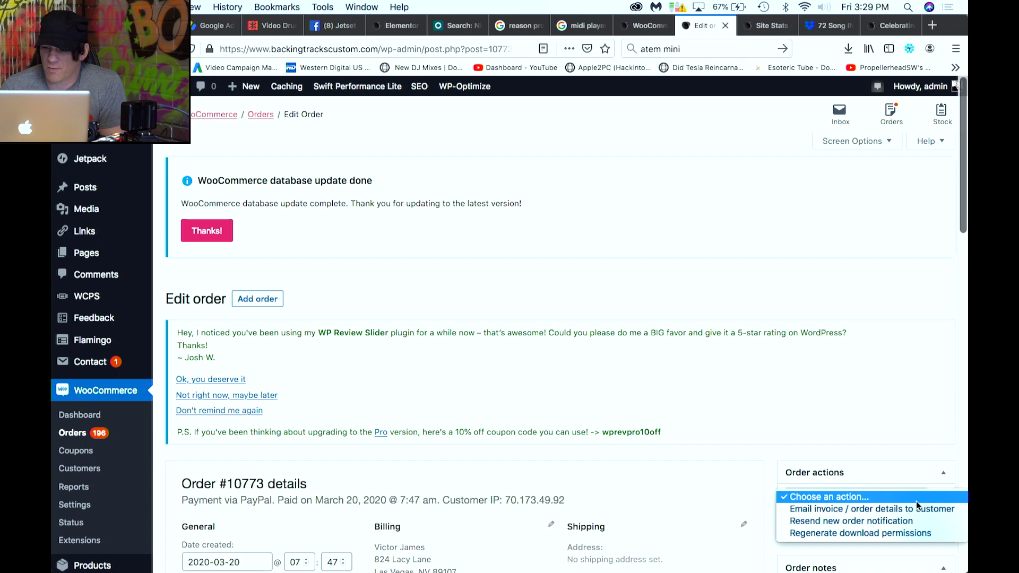
{"action": "left_click", "coordinate": [906, 510]}
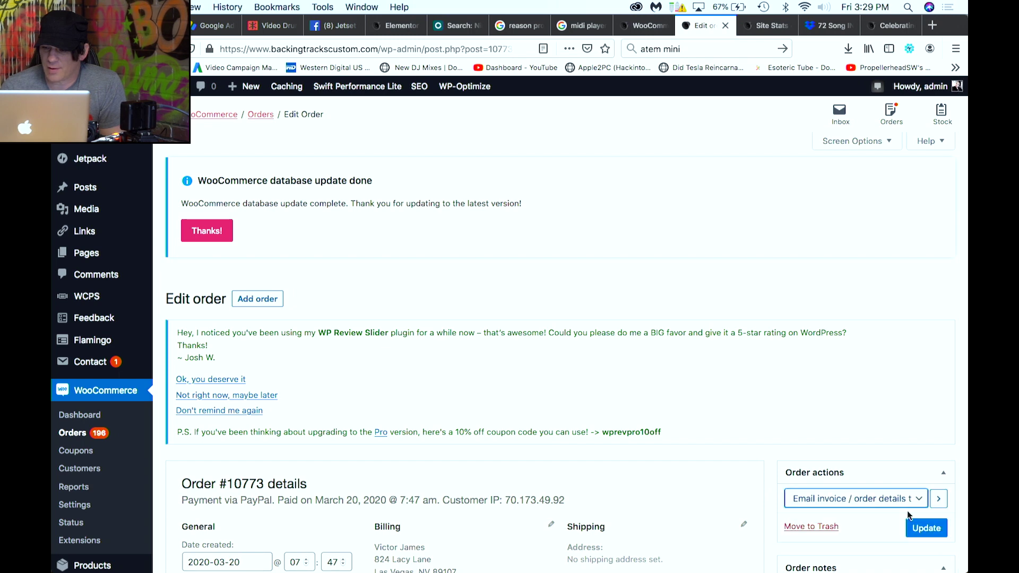
{"action": "left_click", "coordinate": [939, 505]}
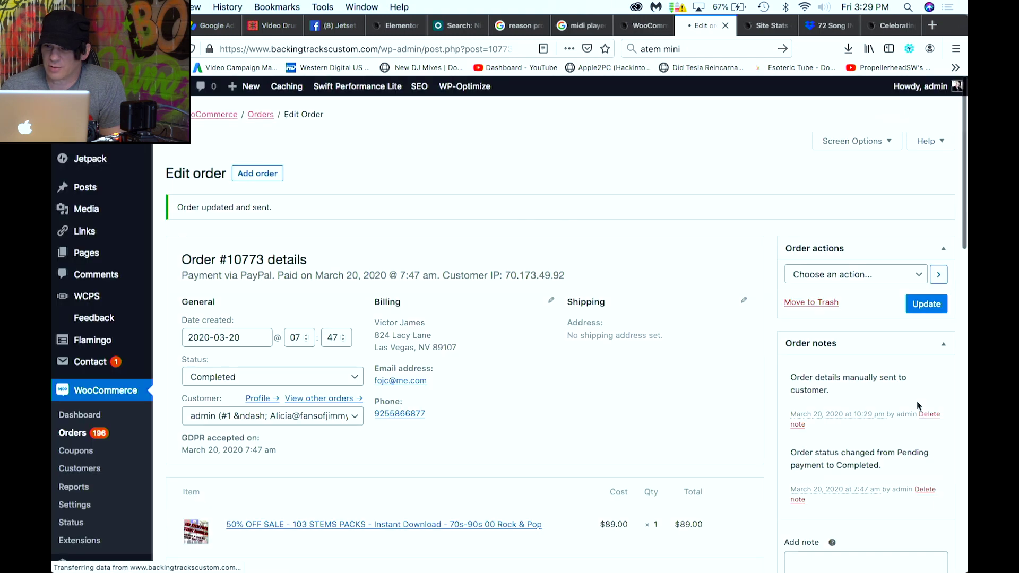
{"action": "mouse_move", "coordinate": [409, 561]}
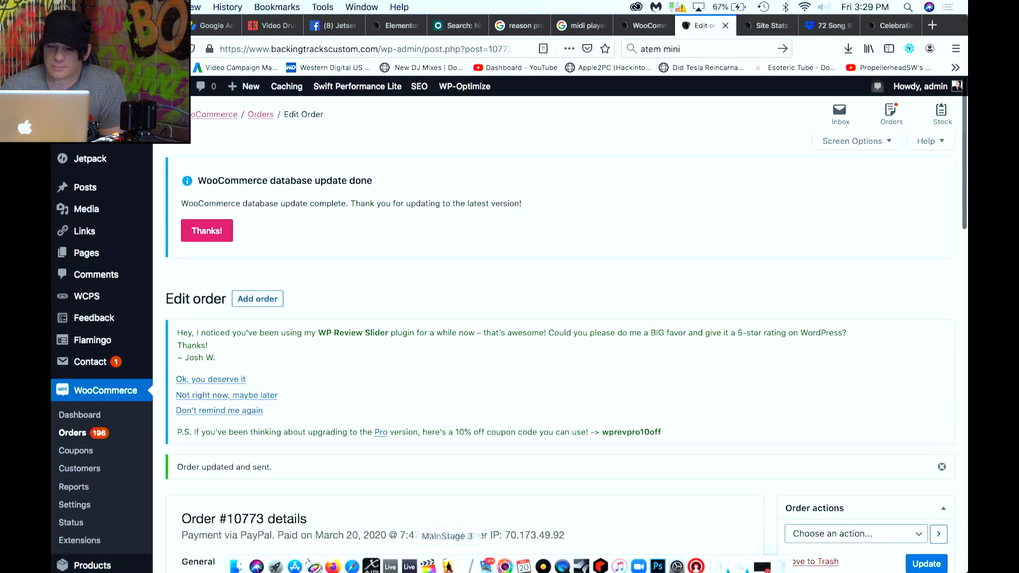
In Apple Mail, open the order #10773 invoice email and follow its 103 STEMS download link.
{"action": "left_click", "coordinate": [486, 562]}
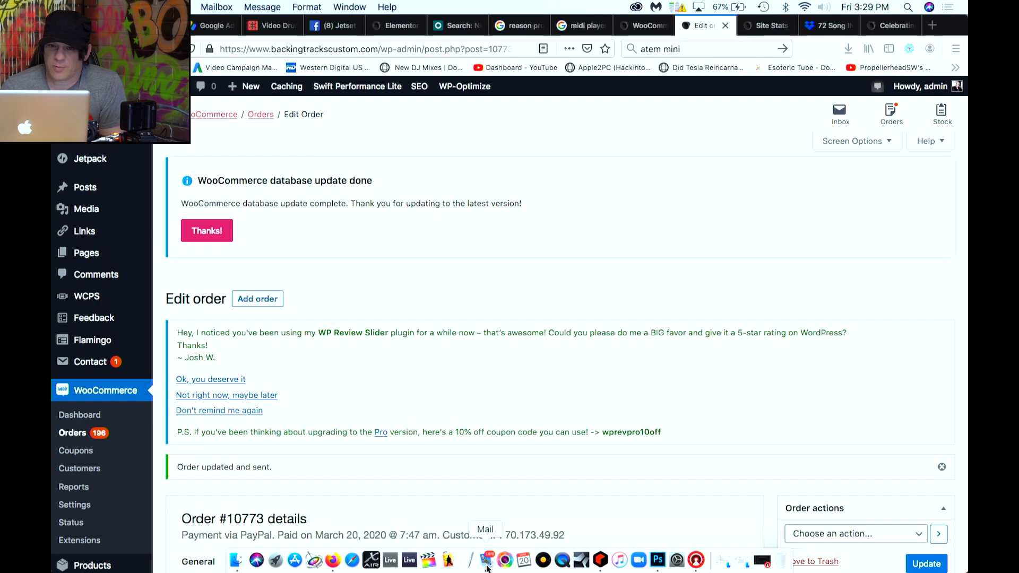
{"action": "scroll", "coordinate": [263, 139], "scroll_direction": "up", "scroll_amount": 15}
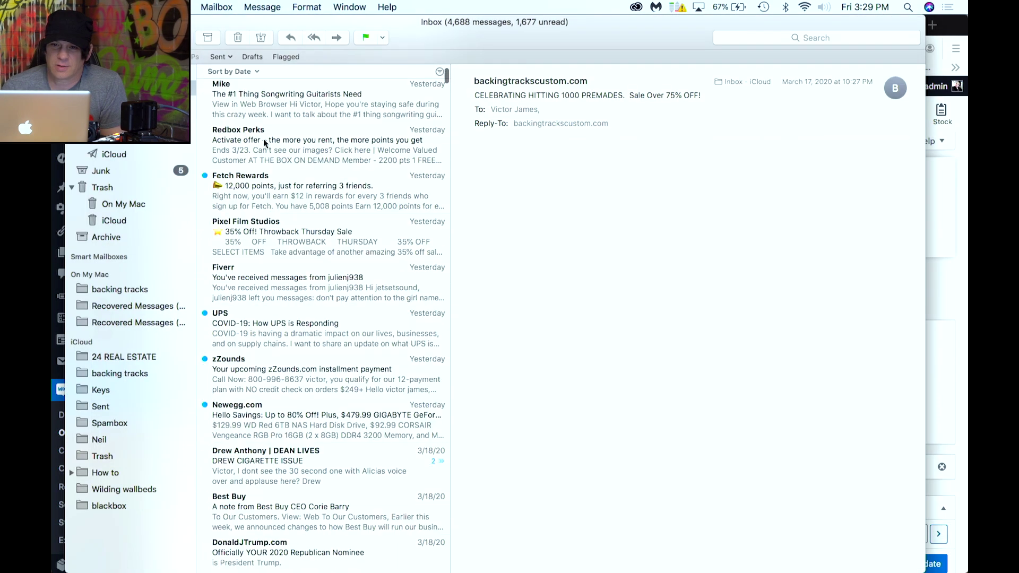
{"action": "left_click", "coordinate": [256, 106]}
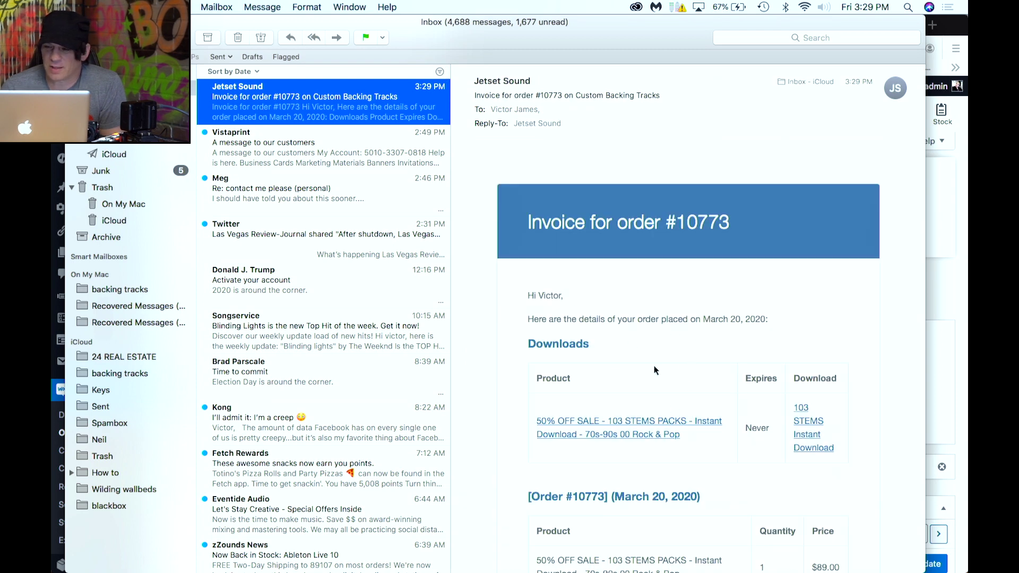
{"action": "left_click", "coordinate": [806, 425]}
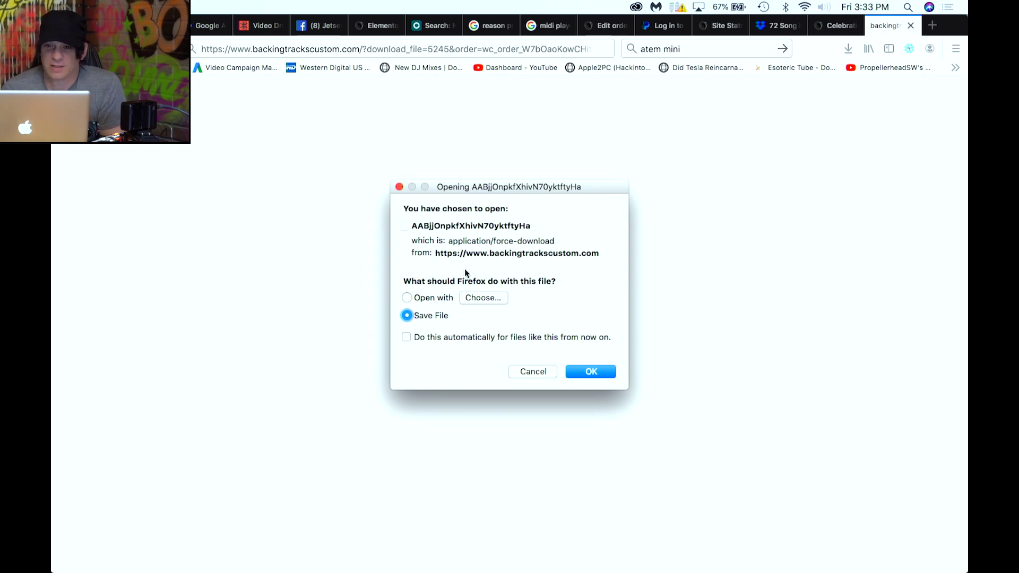
Save the file, reveal the 272 KB download in Finder, and close the download tab.
{"action": "left_click", "coordinate": [577, 371]}
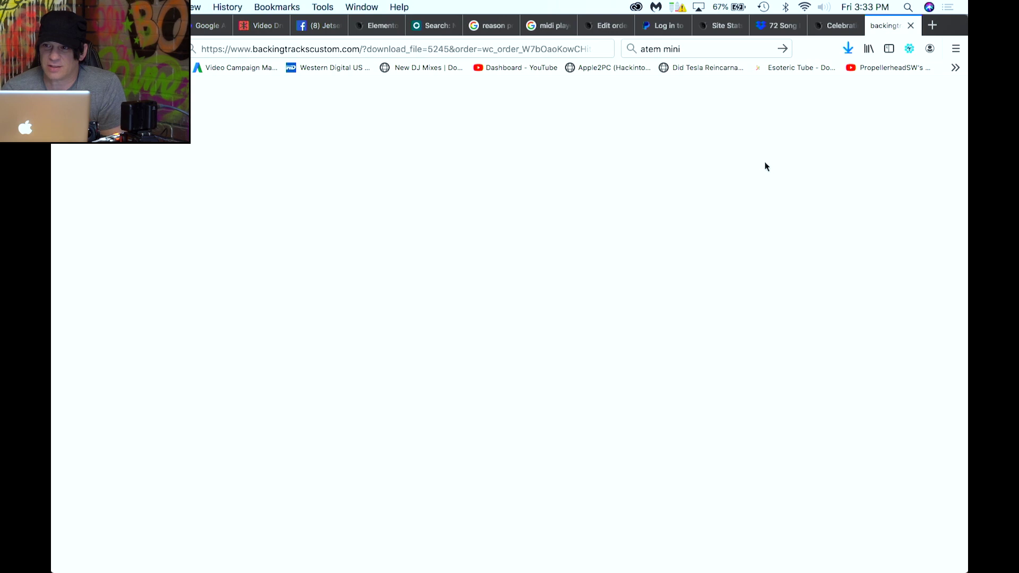
{"action": "left_click", "coordinate": [847, 50]}
{"action": "left_click", "coordinate": [843, 80]}
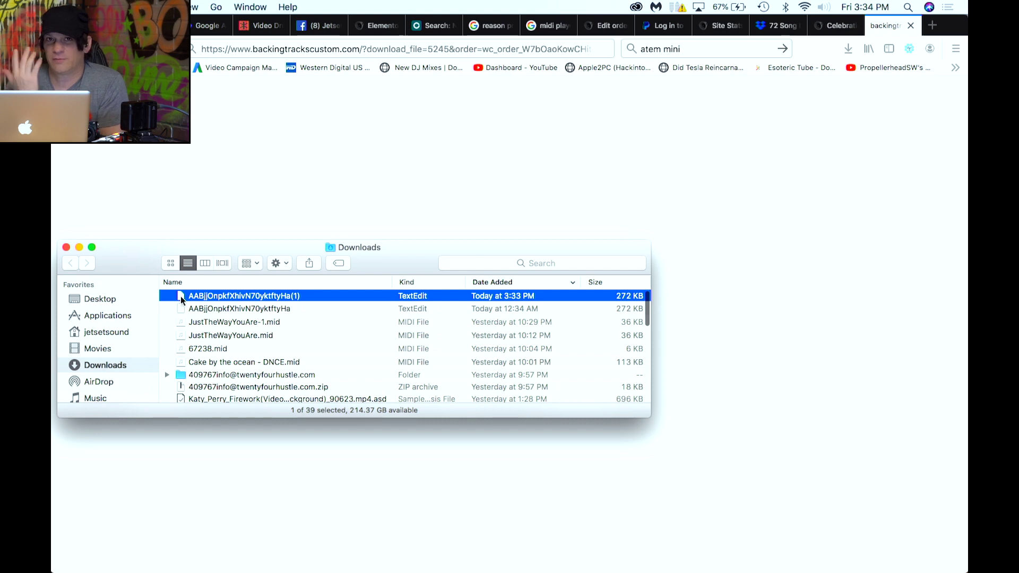
{"action": "left_click", "coordinate": [909, 26]}
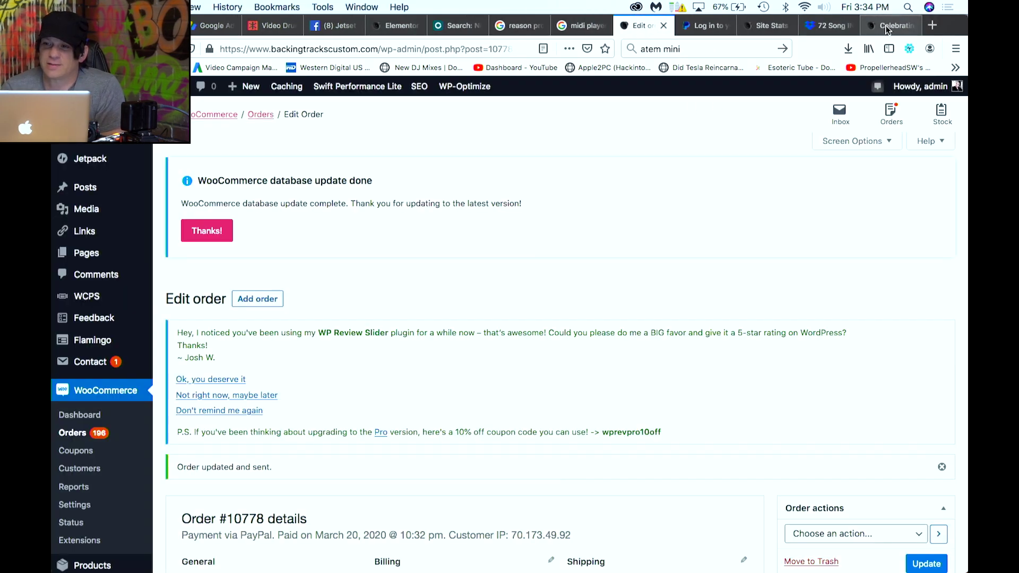
Switch to the 'Celebrating Over 1000 Pre-Made Tracks' tab and go to the WordPress admin Dashboard.
{"action": "left_click", "coordinate": [886, 26]}
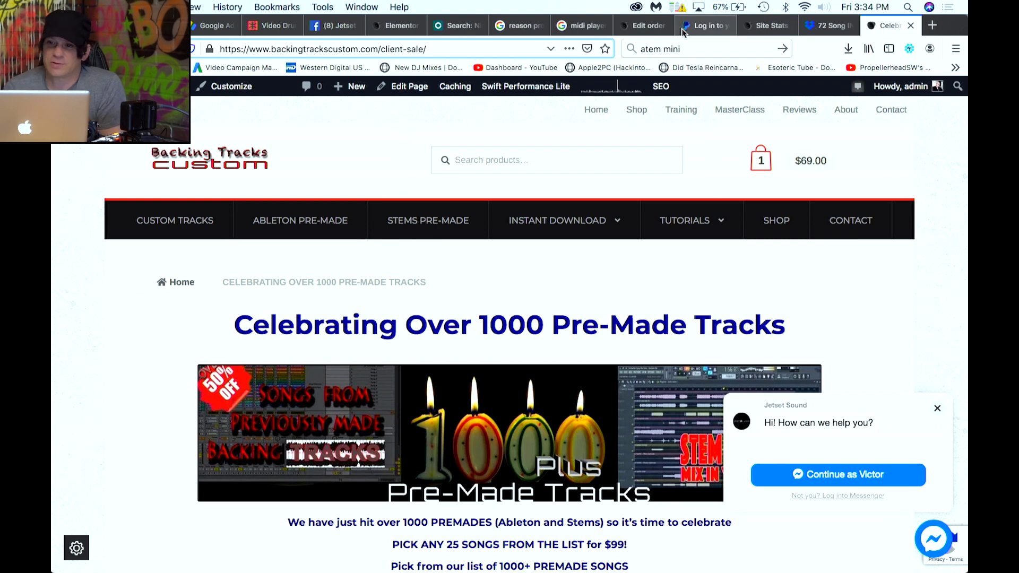
{"action": "left_click", "coordinate": [106, 86]}
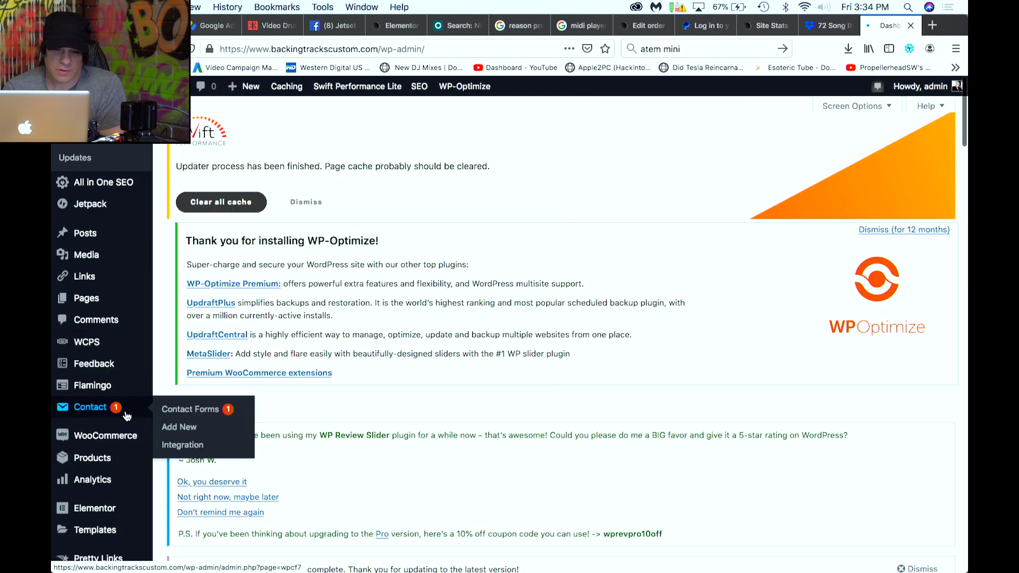
{"action": "scroll", "coordinate": [121, 400], "scroll_direction": "down", "scroll_amount": 2}
{"action": "mouse_move", "coordinate": [121, 401]}
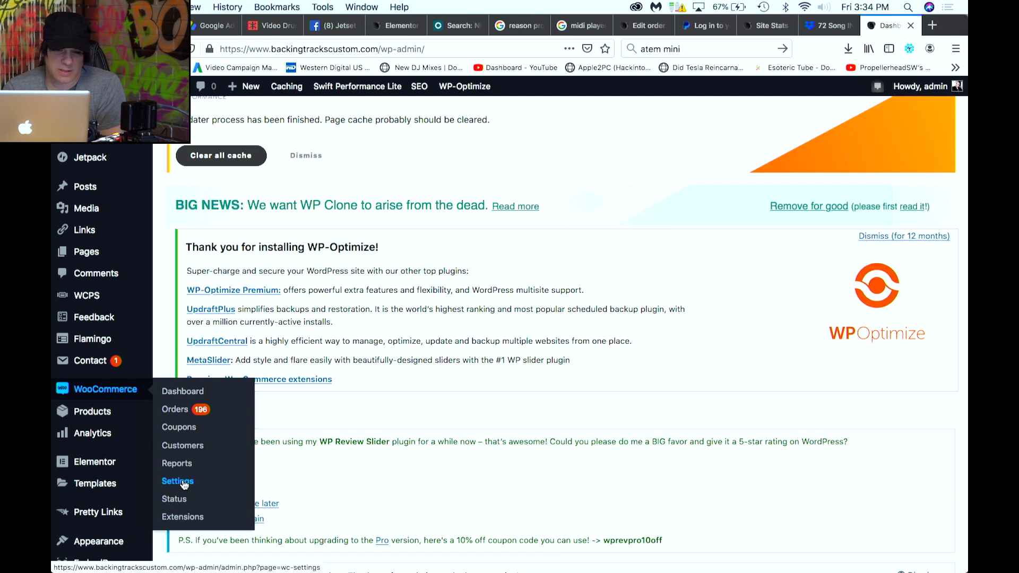
Save the Downloadable products file download method as 'Redirect only (Insecure)', then go to Orders.
{"action": "left_click", "coordinate": [181, 481]}
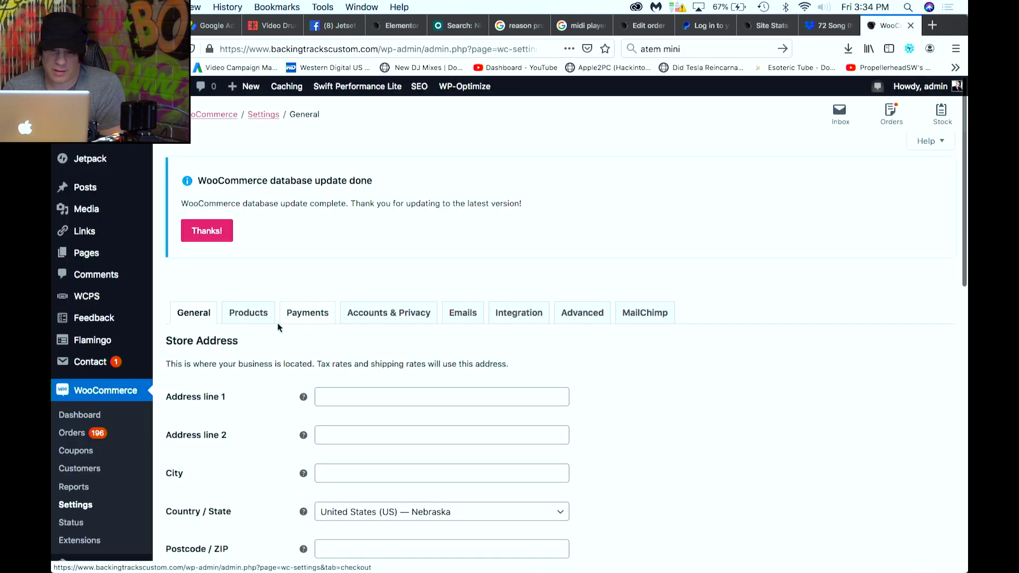
{"action": "left_click", "coordinate": [252, 317]}
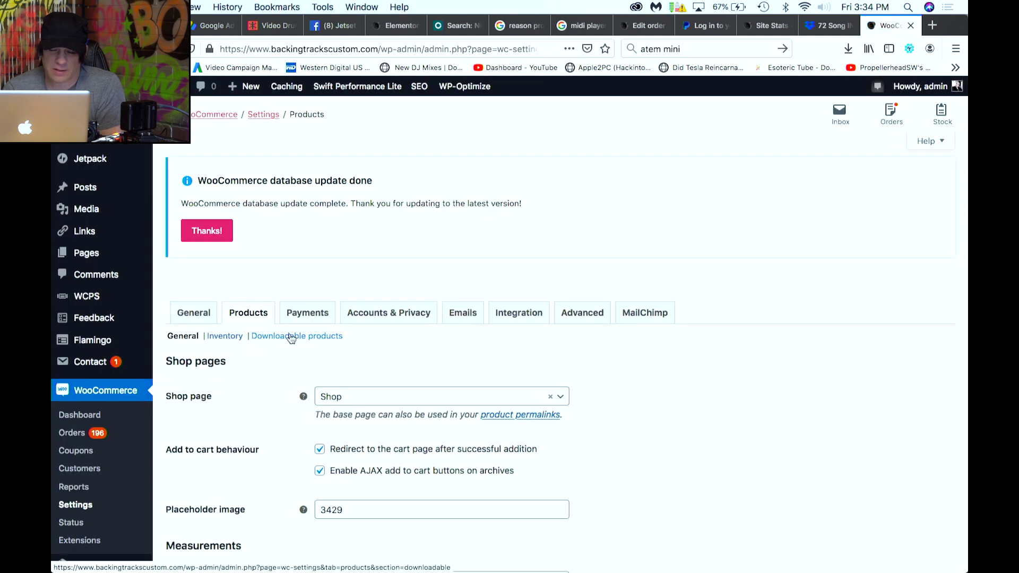
{"action": "left_click", "coordinate": [291, 336]}
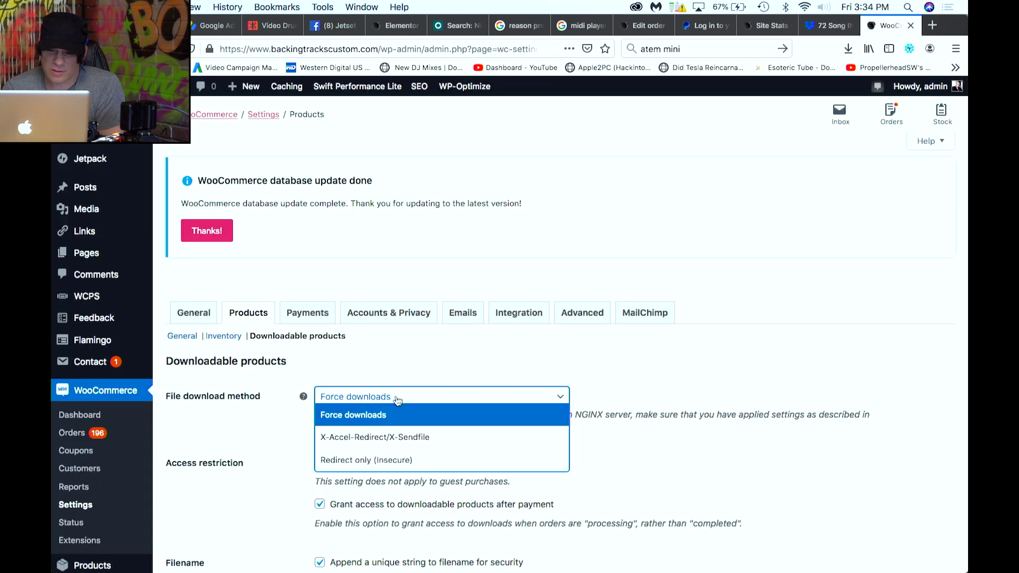
{"action": "left_click", "coordinate": [376, 461]}
{"action": "scroll", "coordinate": [652, 451], "scroll_direction": "down", "scroll_amount": 5}
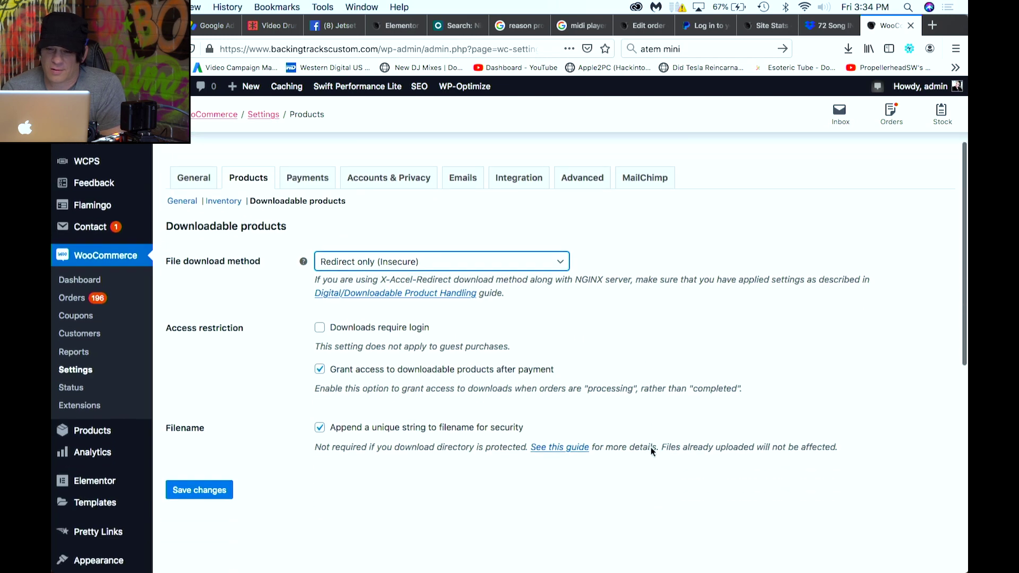
{"action": "left_click", "coordinate": [211, 370]}
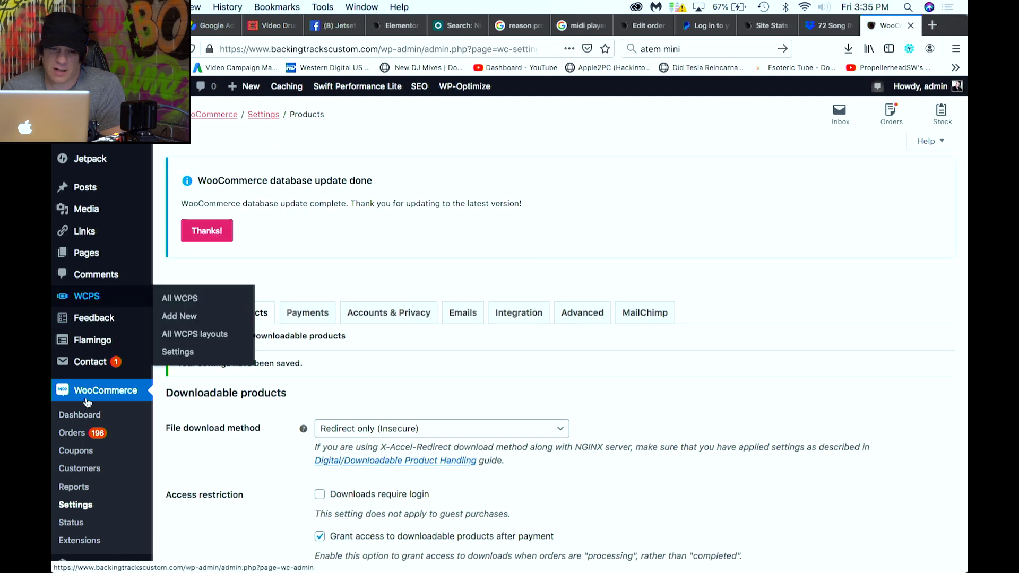
{"action": "left_click", "coordinate": [77, 433]}
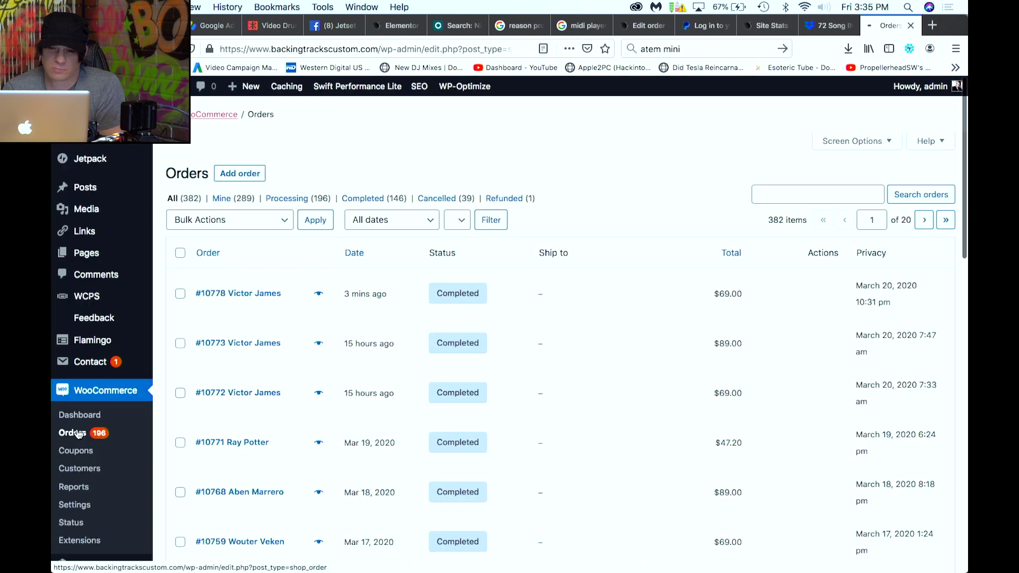
Open order #10778 and apply 'Email invoice / order details to customer' from Order actions.
{"action": "scroll", "coordinate": [281, 382], "scroll_direction": "down", "scroll_amount": 5}
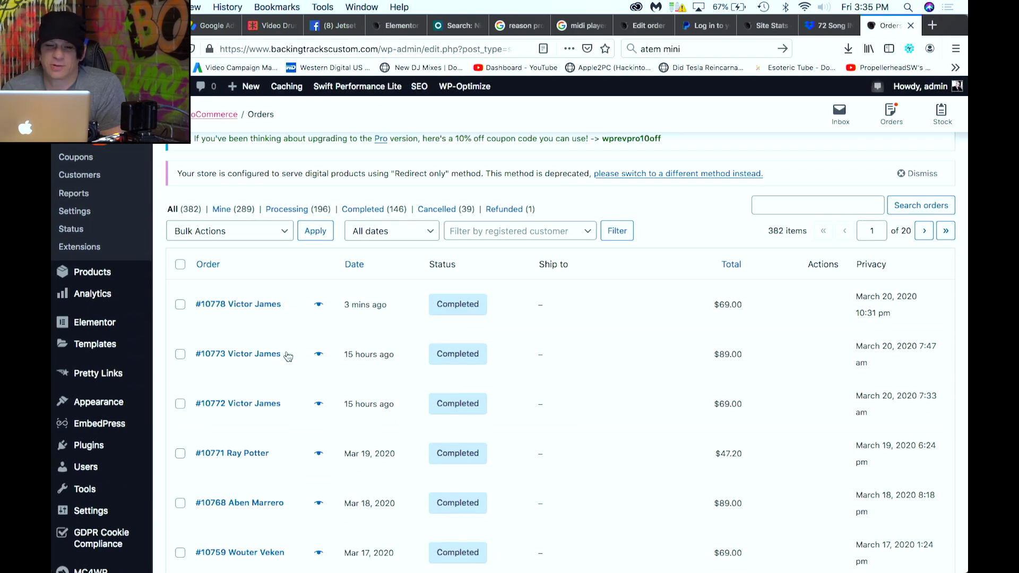
{"action": "left_click", "coordinate": [268, 309]}
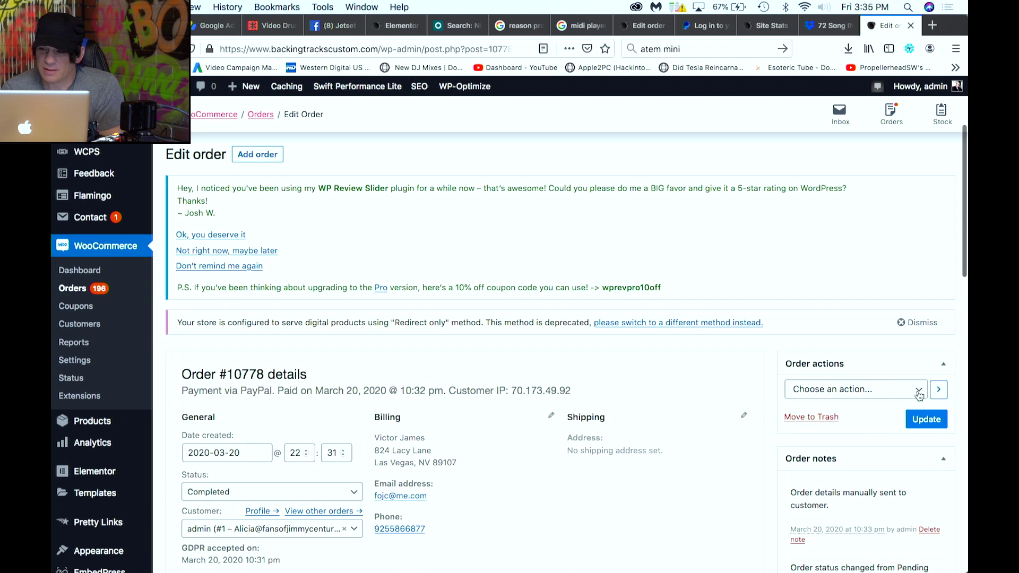
{"action": "left_click", "coordinate": [919, 396]}
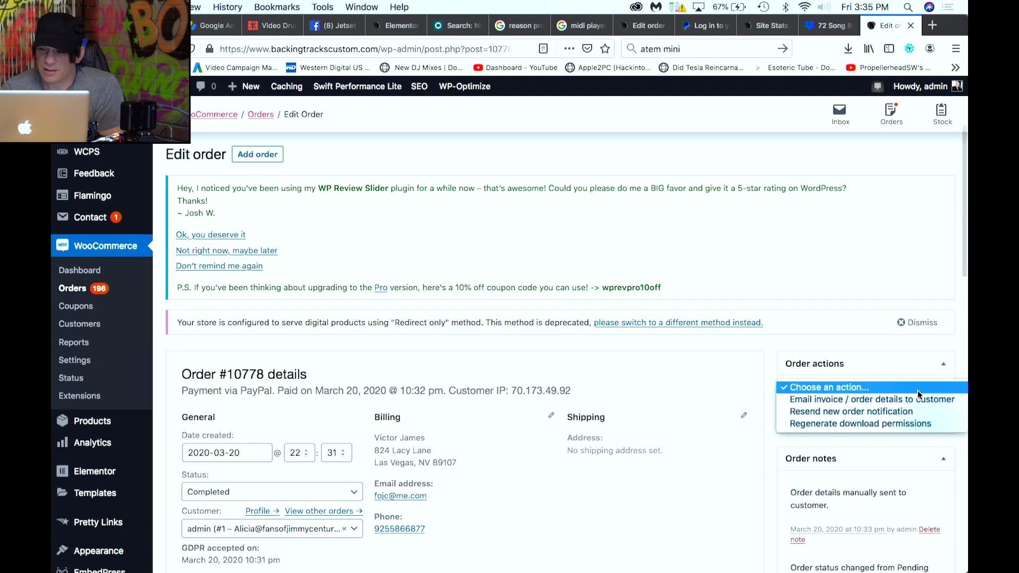
{"action": "left_click", "coordinate": [864, 399]}
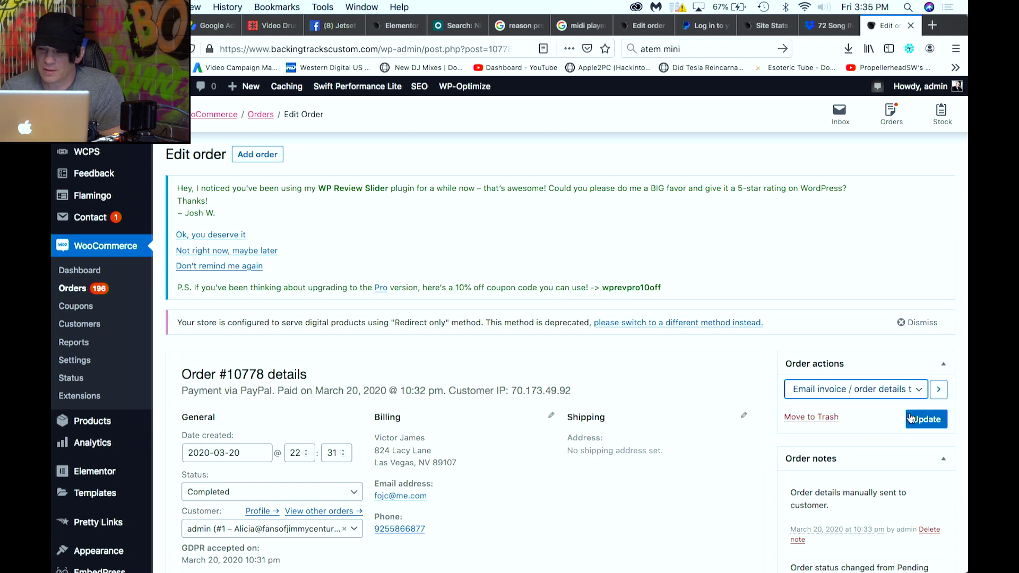
{"action": "left_click", "coordinate": [937, 391]}
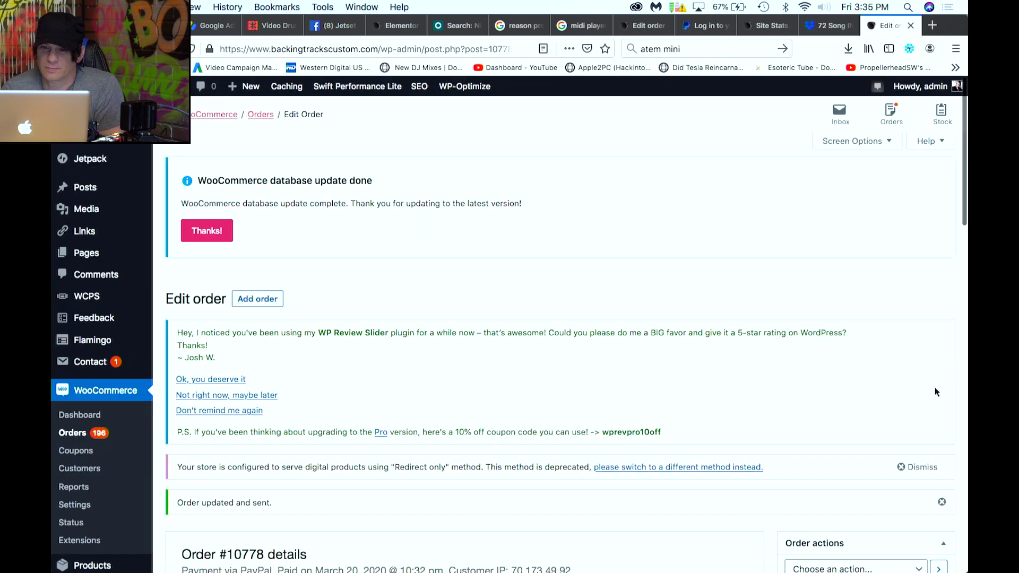
{"action": "mouse_move", "coordinate": [419, 560]}
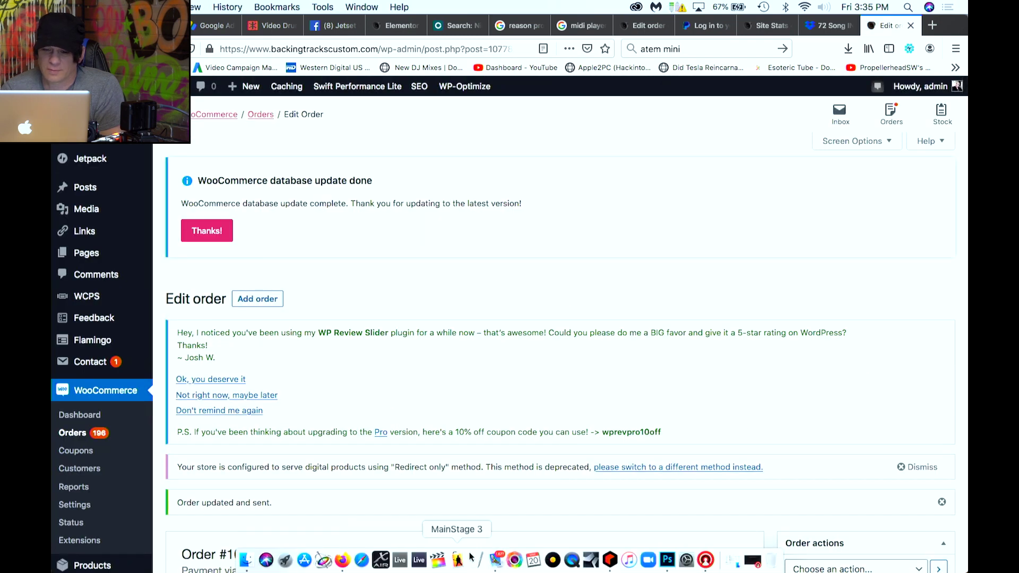
In Apple Mail, open the newest order #10778 invoice and follow its product download link.
{"action": "left_click", "coordinate": [496, 558]}
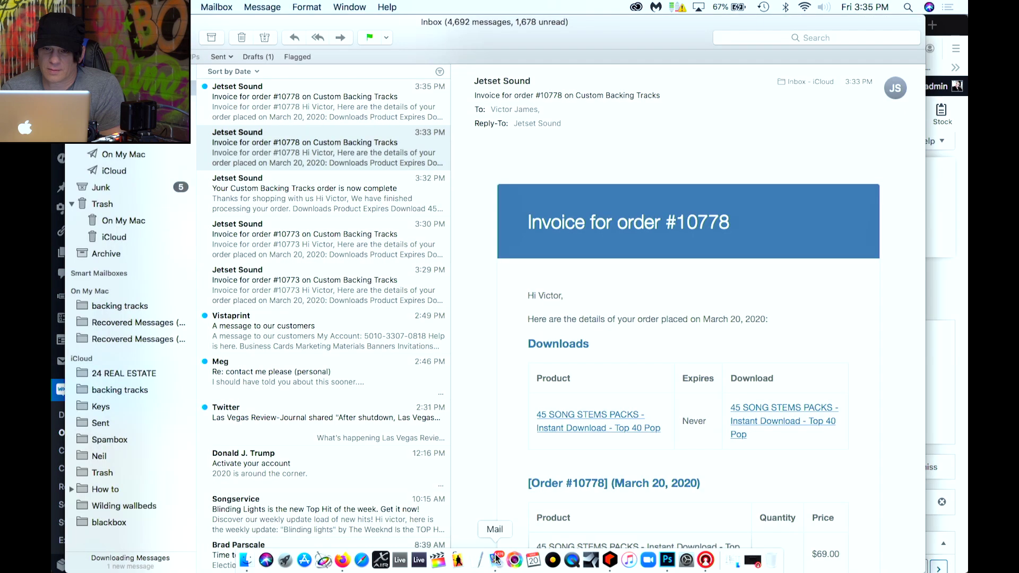
{"action": "left_click", "coordinate": [280, 107]}
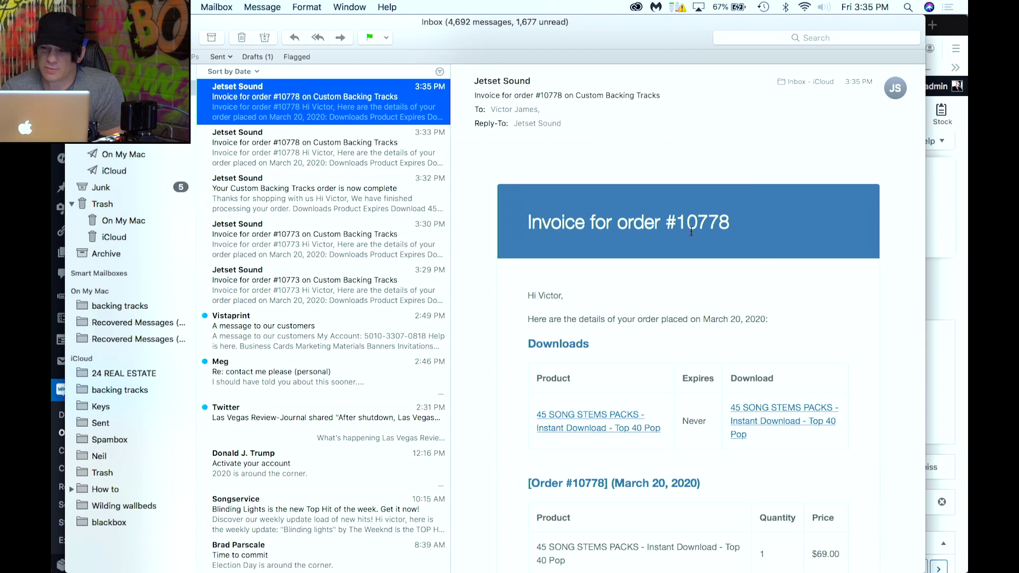
{"action": "left_click", "coordinate": [760, 409]}
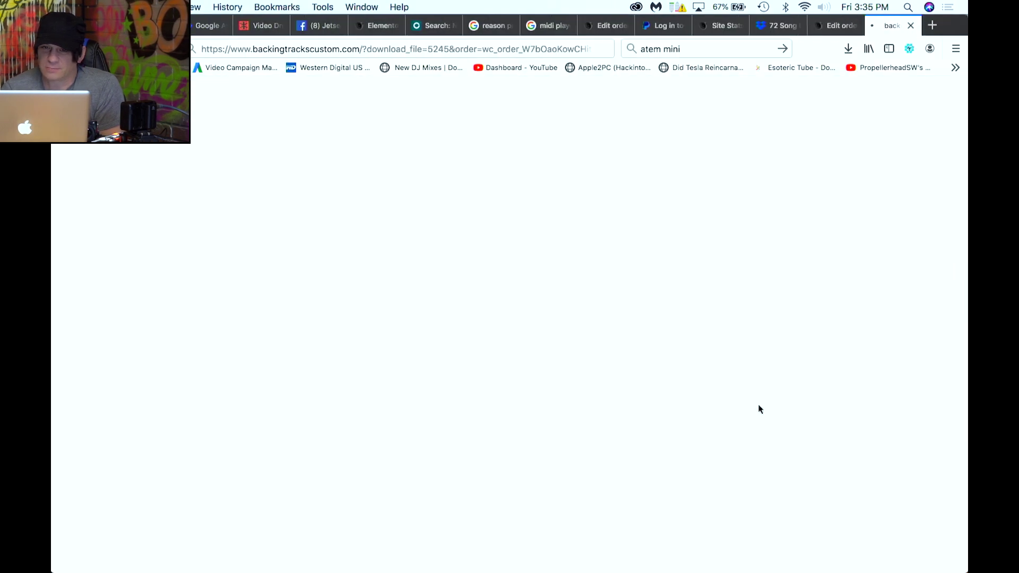